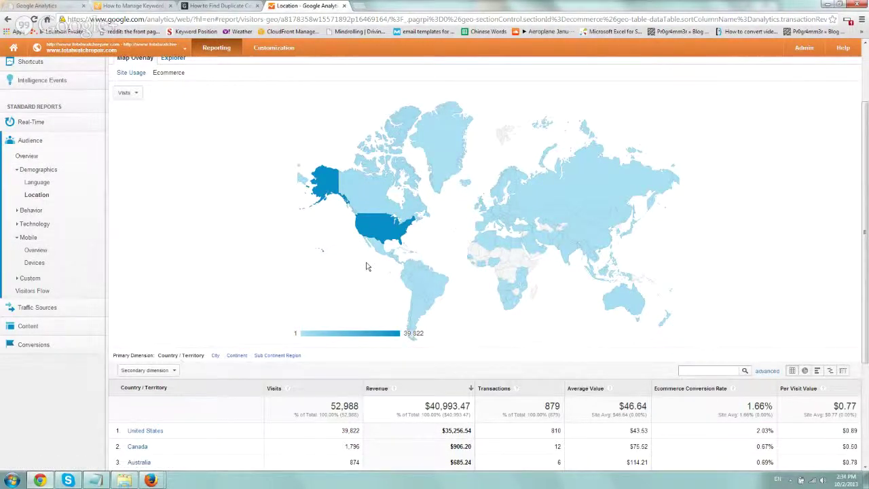
# - Examine the United States visits and revenue figures in the country table of the Location ecommerce report
pyautogui.scroll(-3, 366, 266)
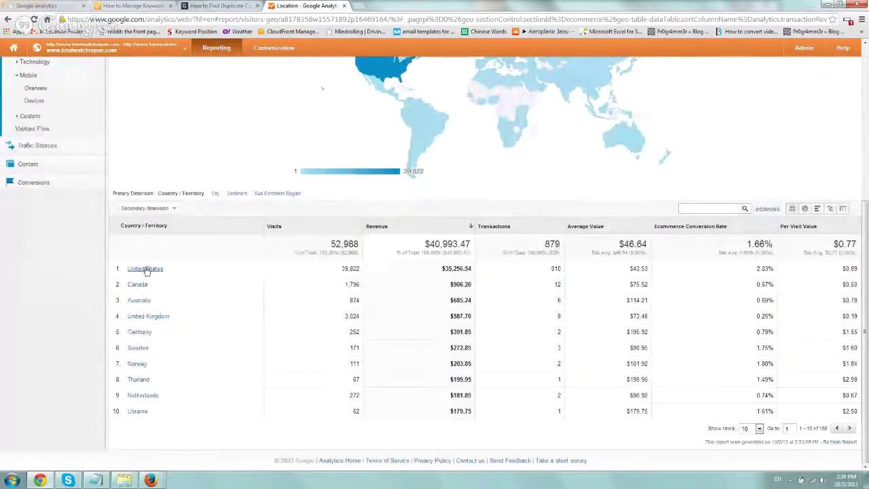
pyautogui.click(146, 269)
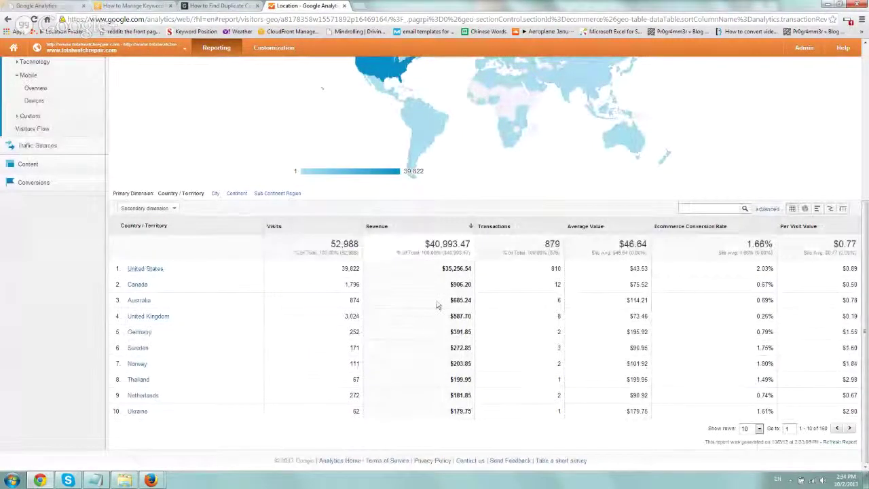
pyautogui.scroll(2, 437, 304)
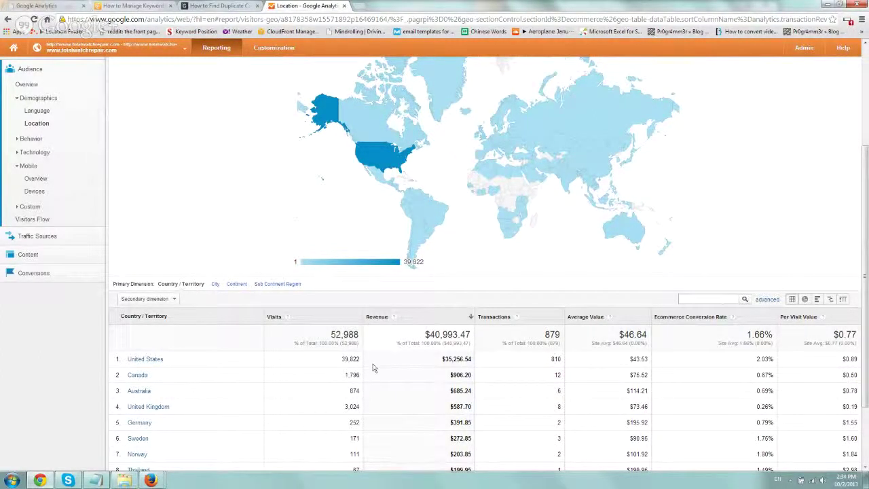
pyautogui.scroll(-1, 328, 380)
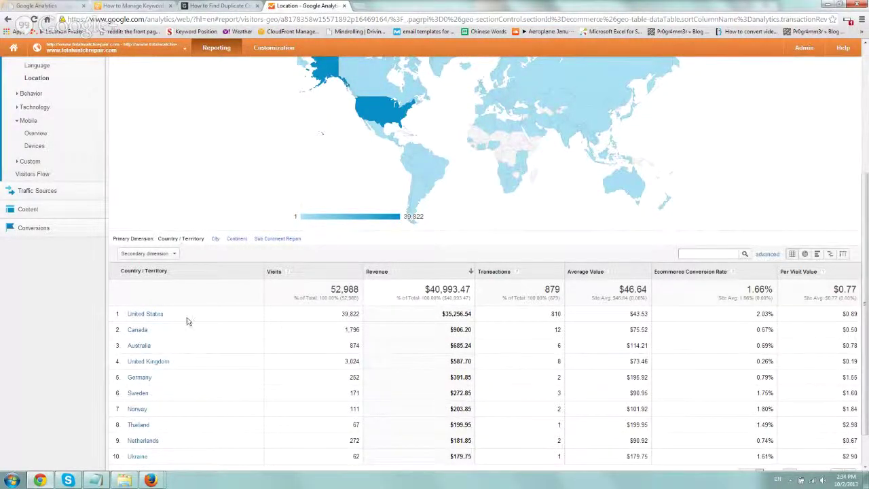
pyautogui.doubleClick(350, 313)
pyautogui.click(405, 317)
pyautogui.moveTo(441, 314); pyautogui.dragTo(470, 316)
# - Review Canada's visits, revenue and per visit value in the country table
pyautogui.click(446, 331)
pyautogui.moveTo(203, 331); pyautogui.dragTo(344, 330)
pyautogui.click(378, 333)
pyautogui.moveTo(453, 331); pyautogui.dragTo(474, 332)
pyautogui.click(843, 333)
pyautogui.moveTo(843, 331); pyautogui.dragTo(857, 331)
# - Check the United Kingdom's visits and revenue against its per visit value in the country table
pyautogui.moveTo(186, 365); pyautogui.dragTo(123, 364)
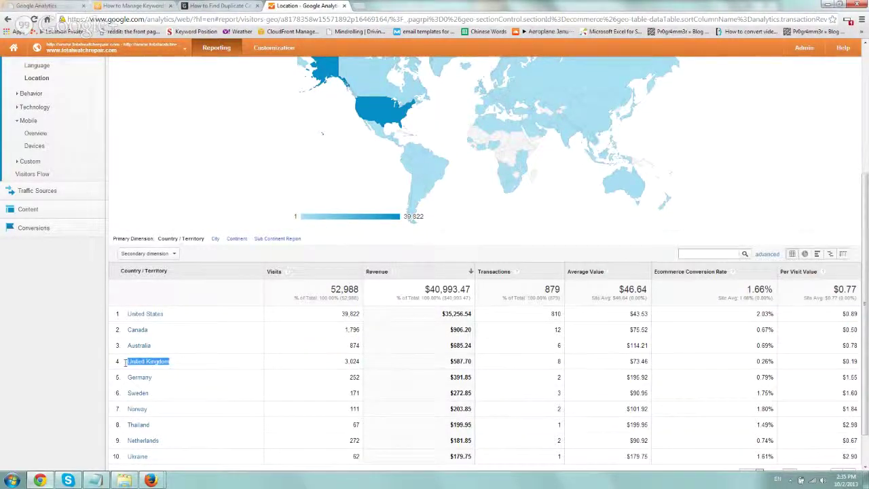
pyautogui.click(224, 366)
pyautogui.moveTo(333, 366); pyautogui.dragTo(360, 364)
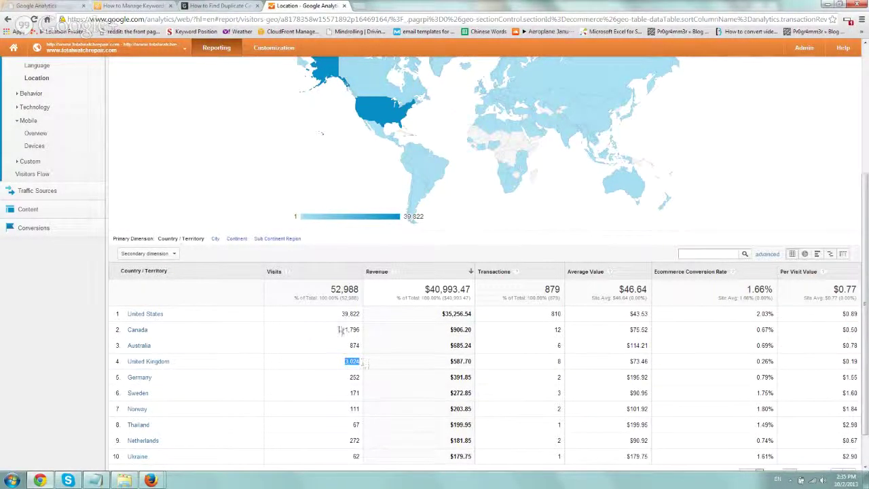
pyautogui.moveTo(439, 367); pyautogui.dragTo(473, 362)
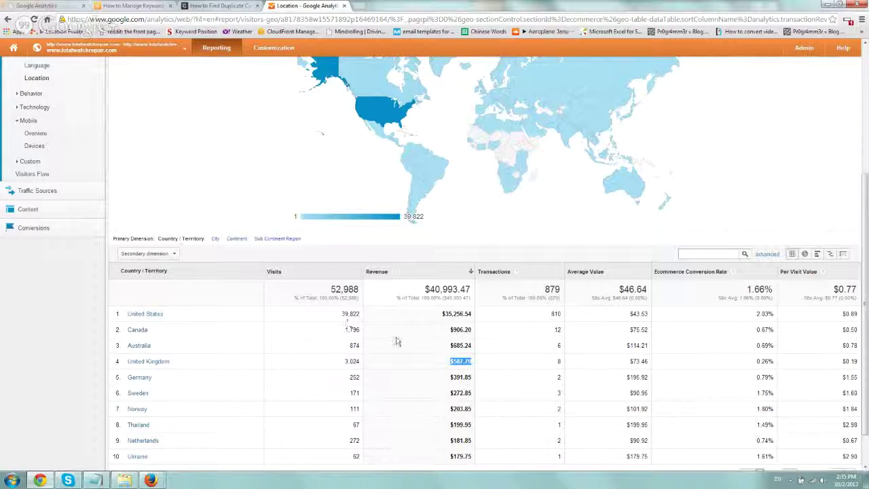
pyautogui.moveTo(827, 364); pyautogui.dragTo(859, 364)
pyautogui.click(818, 362)
pyautogui.moveTo(841, 364); pyautogui.dragTo(860, 362)
# - Inspect Australia's per visit value and average order value in the country table
pyautogui.click(356, 349)
pyautogui.moveTo(842, 346); pyautogui.dragTo(860, 346)
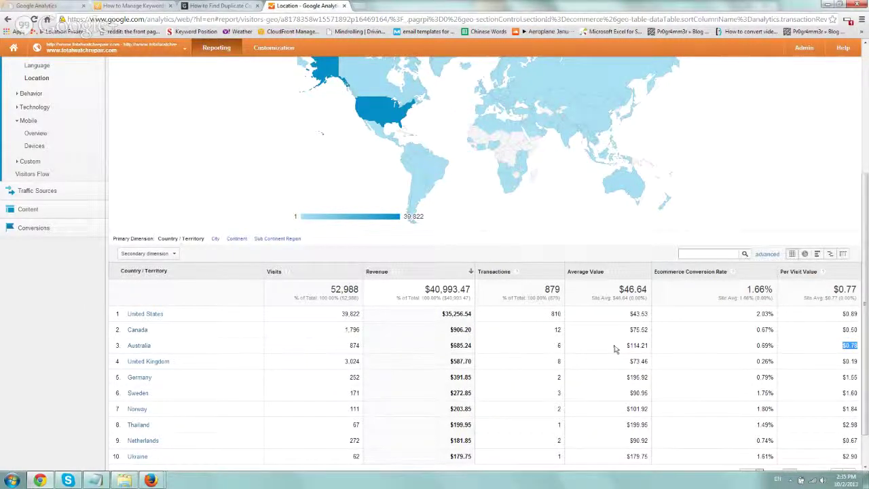
pyautogui.moveTo(617, 347); pyautogui.dragTo(647, 346)
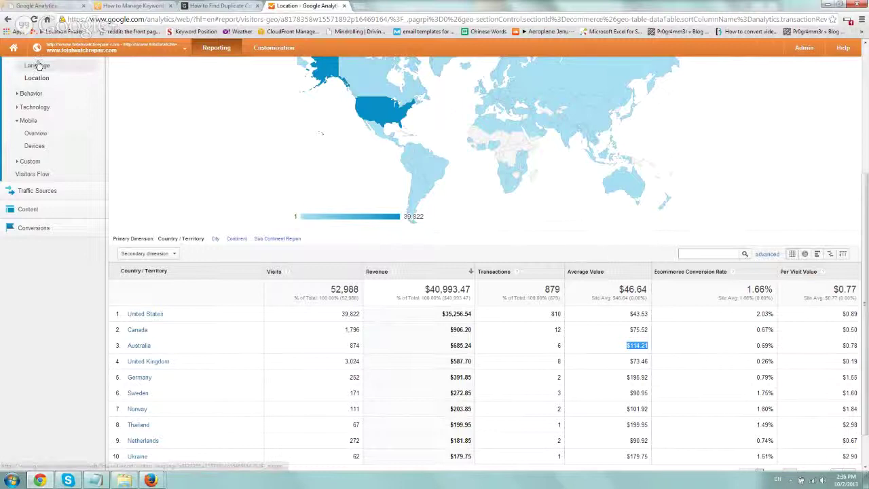
# - Examine Germany's row in the country table, focusing on its average value and number of transactions
pyautogui.moveTo(170, 381); pyautogui.dragTo(128, 379)
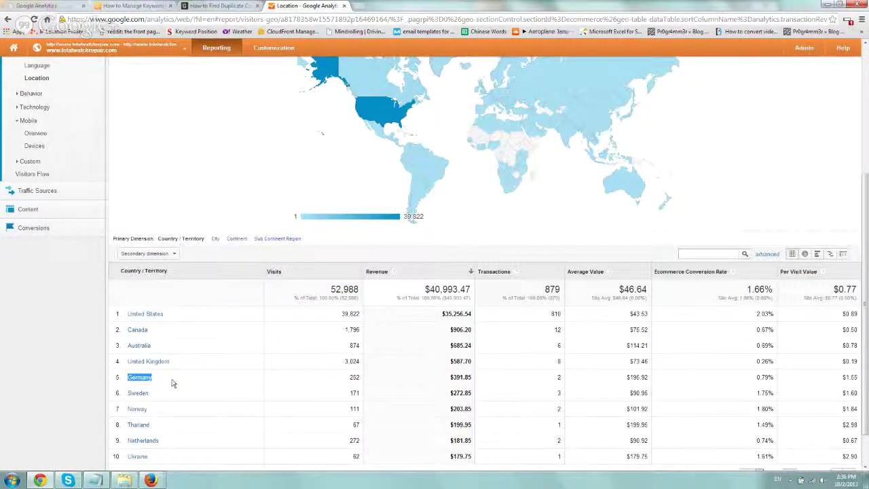
pyautogui.moveTo(330, 377); pyautogui.dragTo(650, 376)
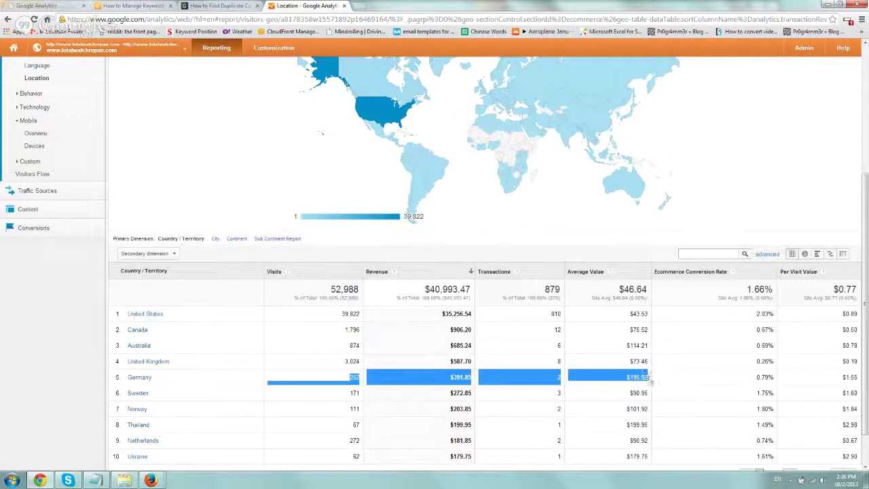
pyautogui.click(650, 379)
pyautogui.moveTo(625, 377); pyautogui.dragTo(648, 378)
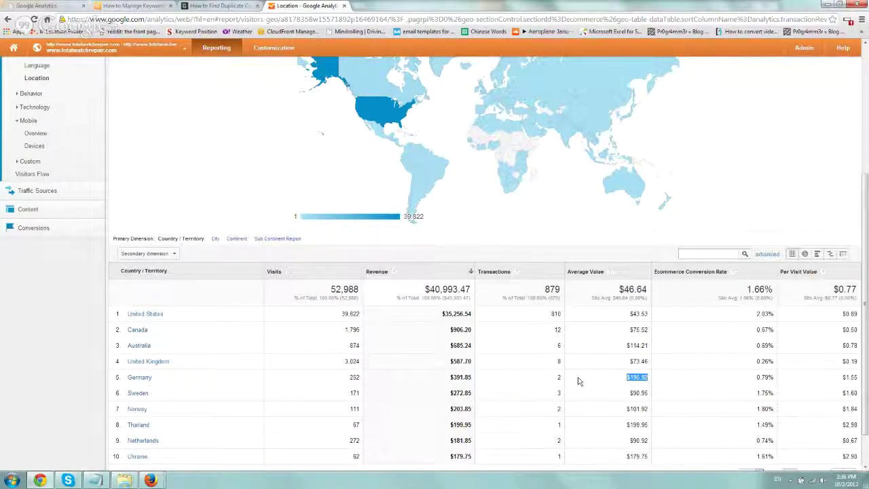
pyautogui.moveTo(557, 378); pyautogui.dragTo(561, 381)
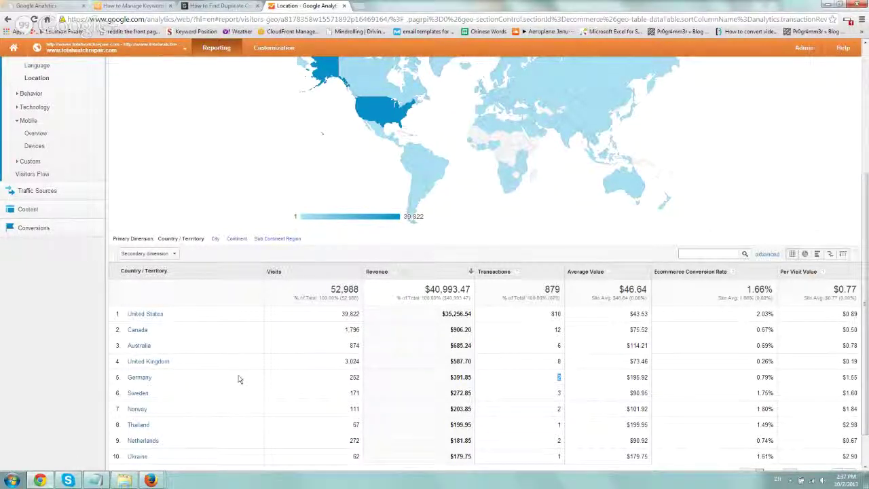
# - Open the Language report under Audience Demographics and bring its ecommerce table of languages into view
pyautogui.click(35, 68)
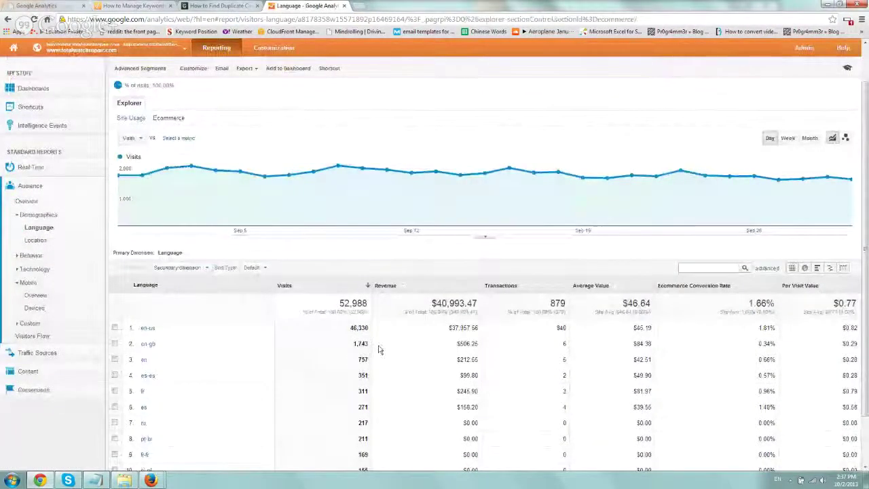
pyautogui.scroll(-1, 380, 349)
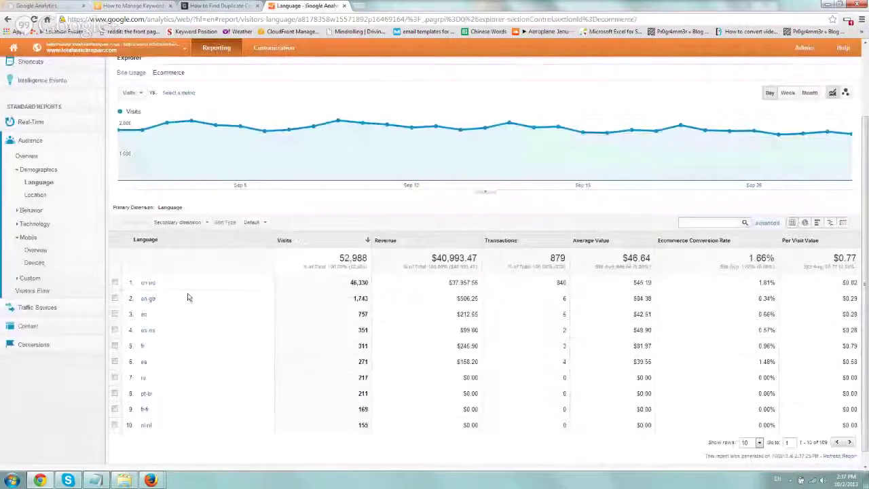